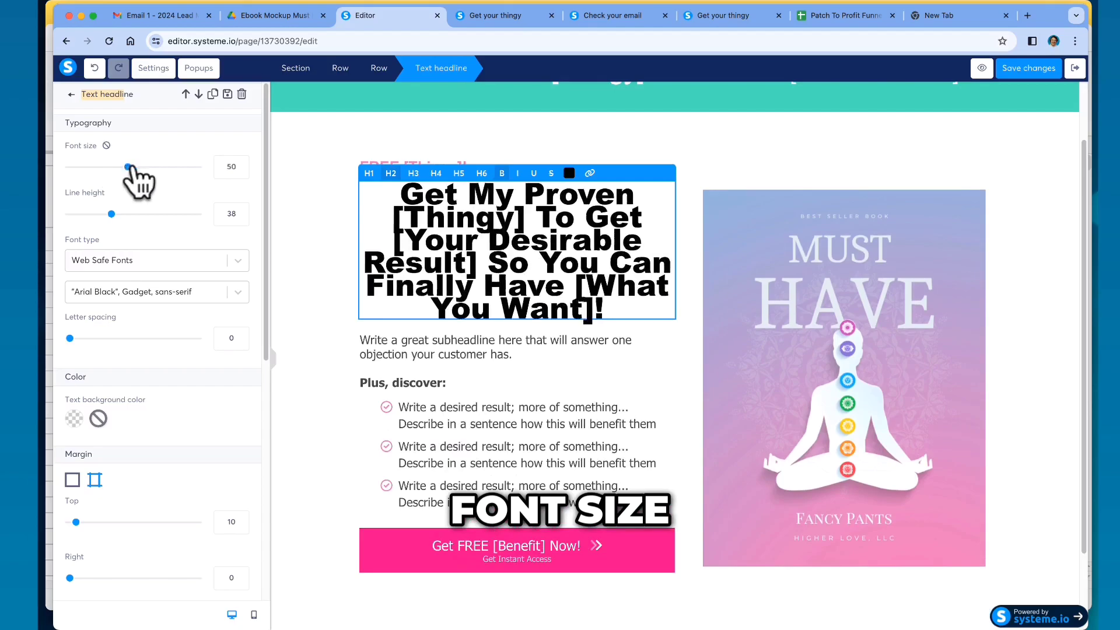
- Set the main headline's font size to 32 and line height to 36, consulting the planned font sizes in the spreadsheet
mouse_move(111, 213)
left_mouse_down()
mouse_move(144, 214)
mouse_move(95, 215)
left_mouse_up()
left_click_drag(138, 168, 106, 168)
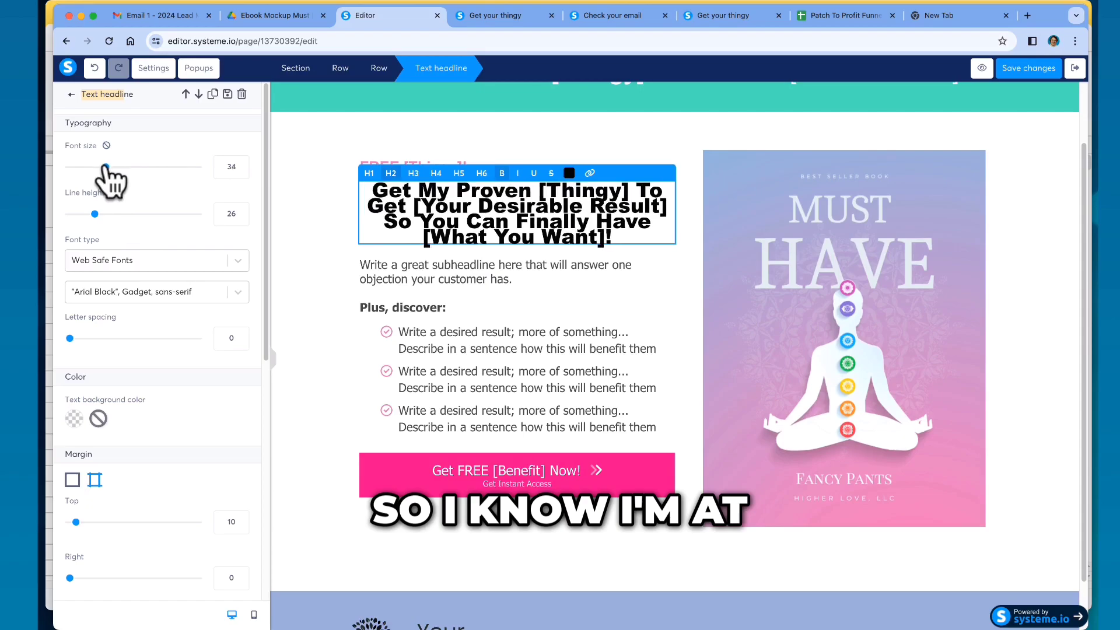
left_click(838, 12)
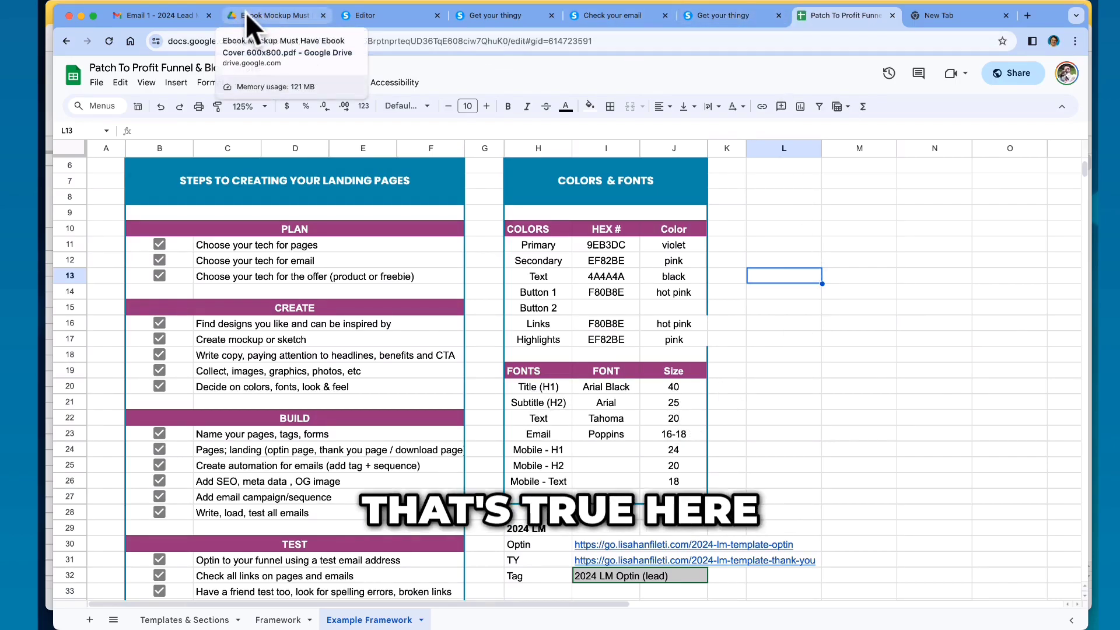
left_click(361, 15)
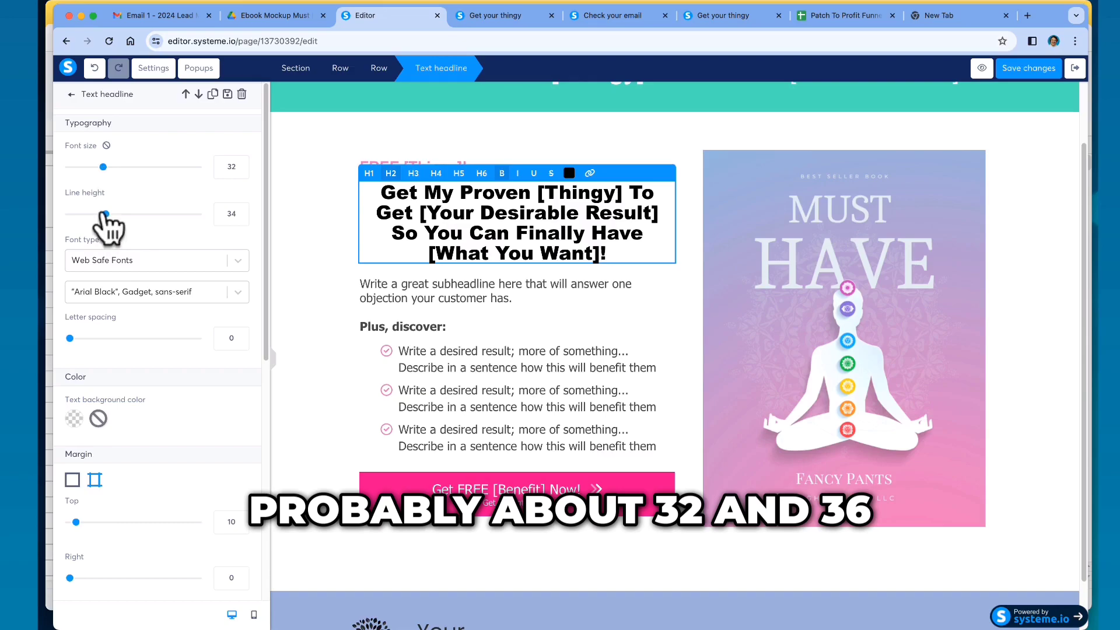
left_click_drag(106, 214, 108, 214)
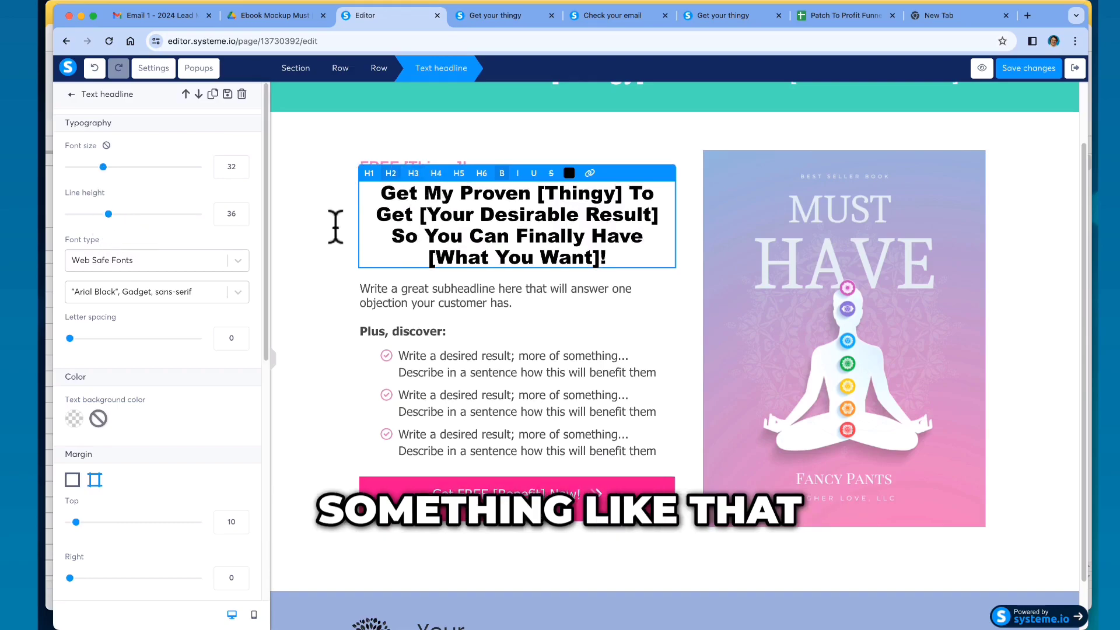
key("Escape")
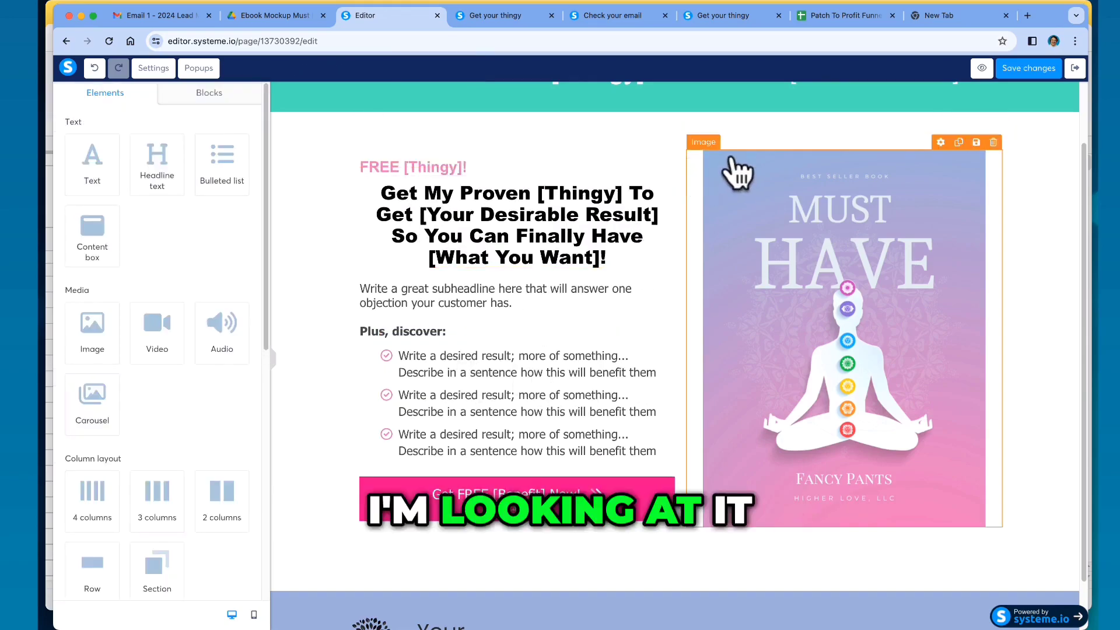
- Open the ebook cover image's settings to examine its click action and linked popup
left_click(736, 246)
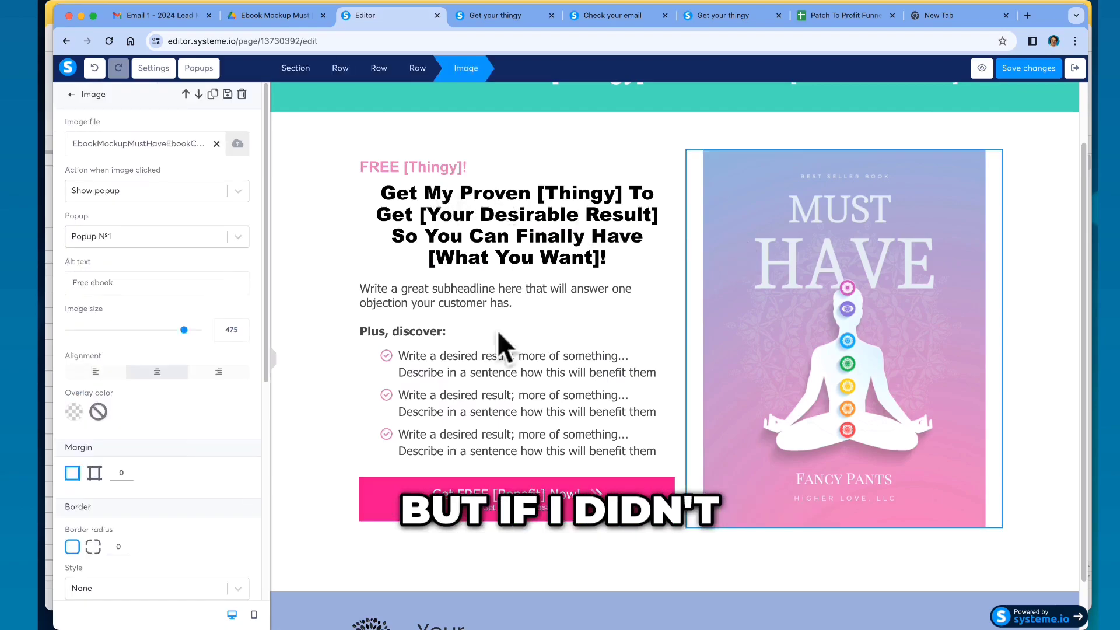
key("Escape")
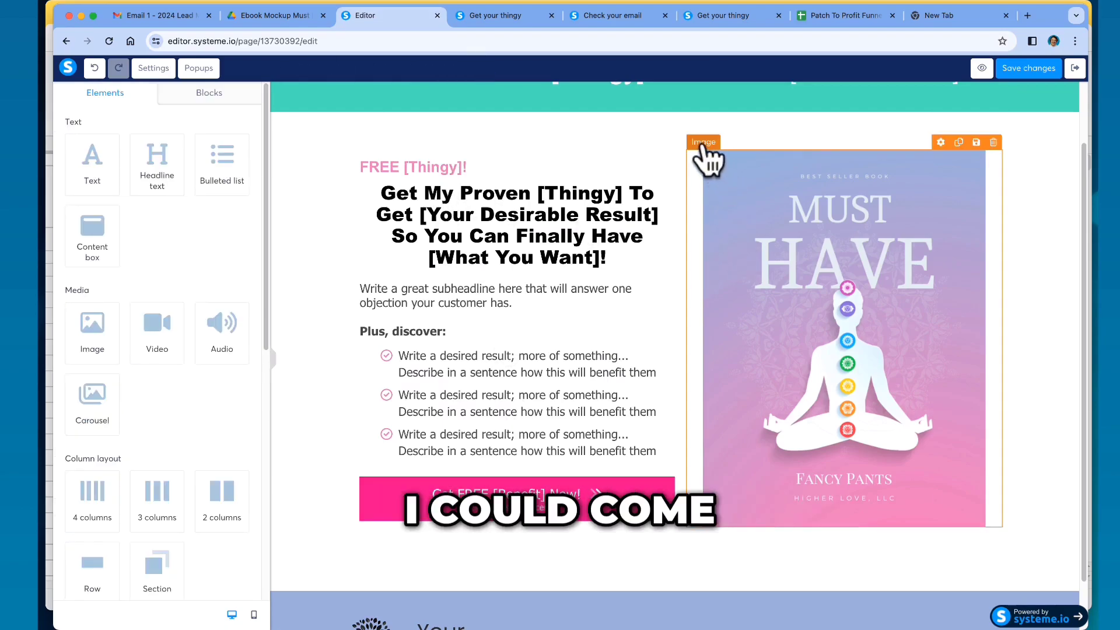
left_click(705, 147)
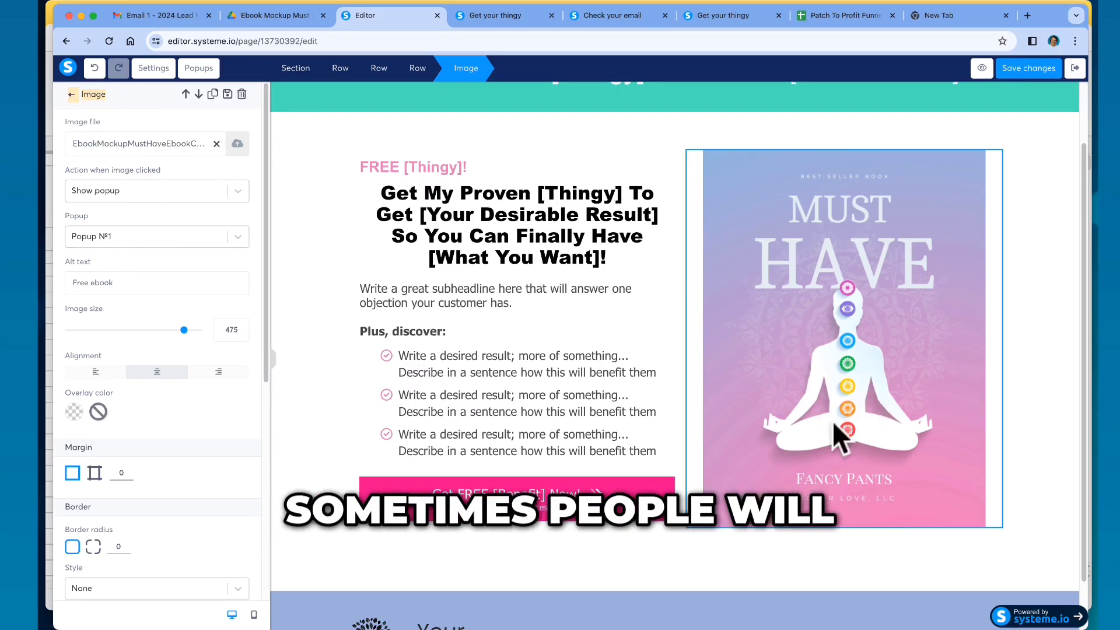
- Test on the live landing page that both the ebook cover image and the call-to-action button open the opt-in popup
left_click(493, 18)
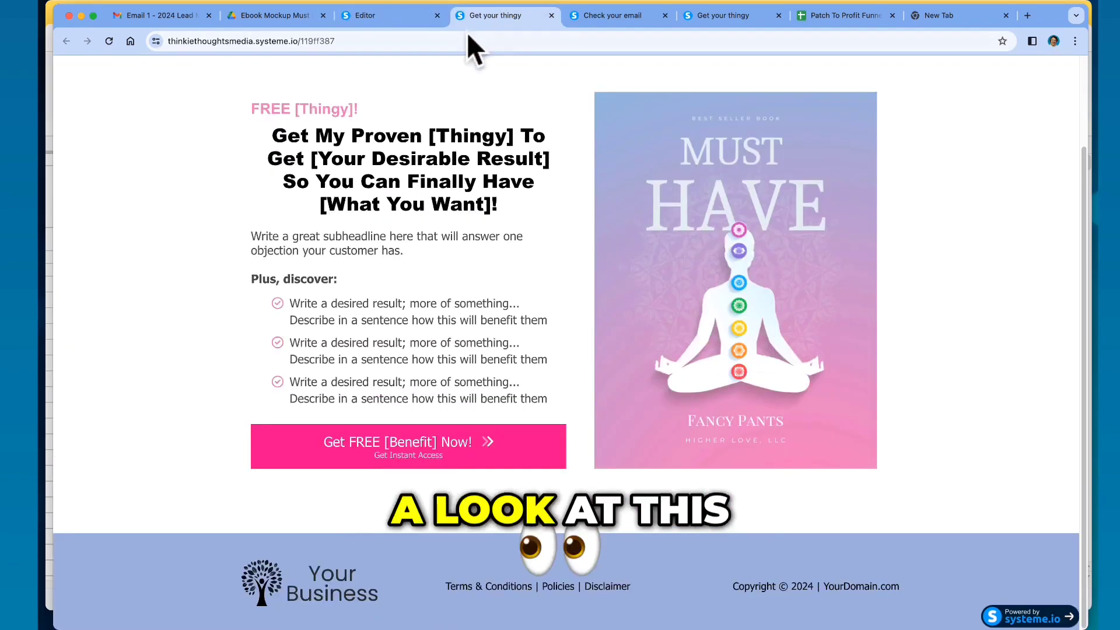
scroll(776, 312, "up", 3)
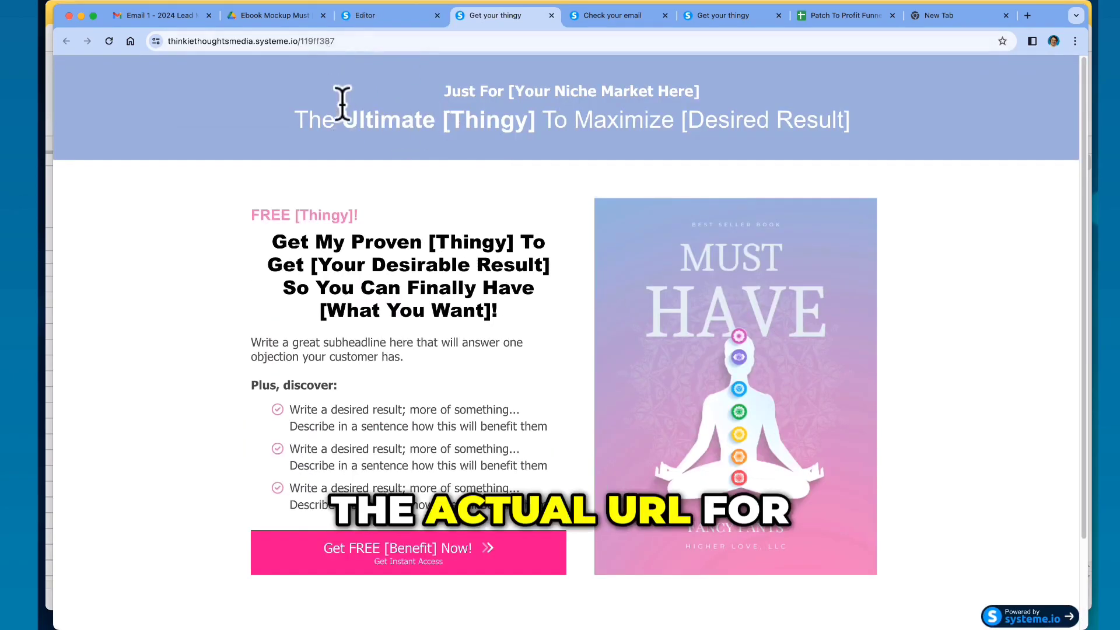
scroll(805, 327, "down", 1)
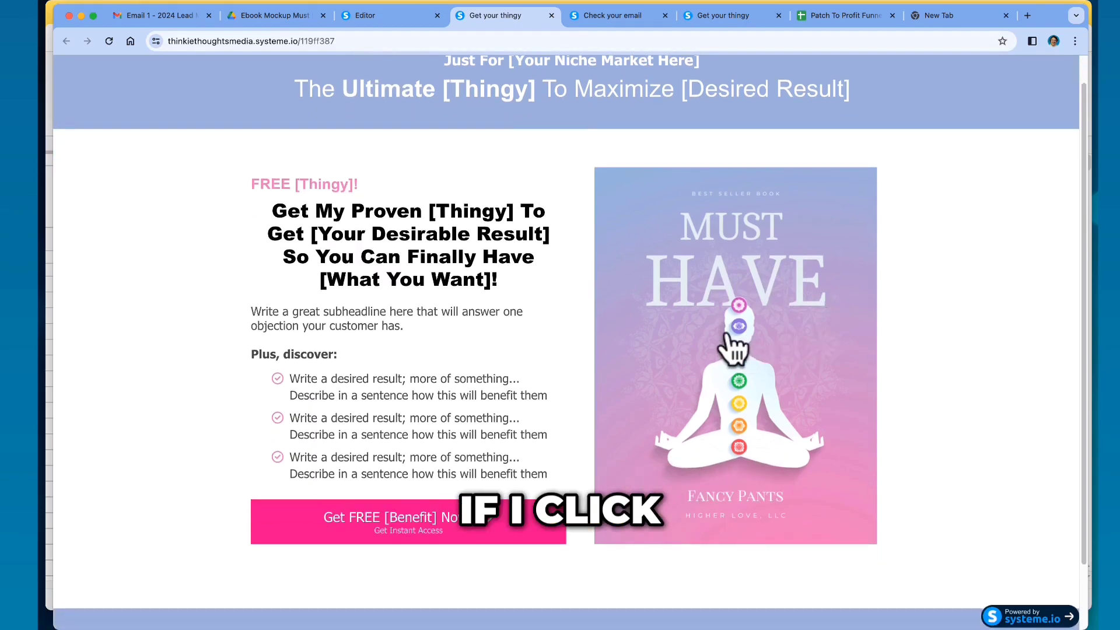
left_click(793, 339)
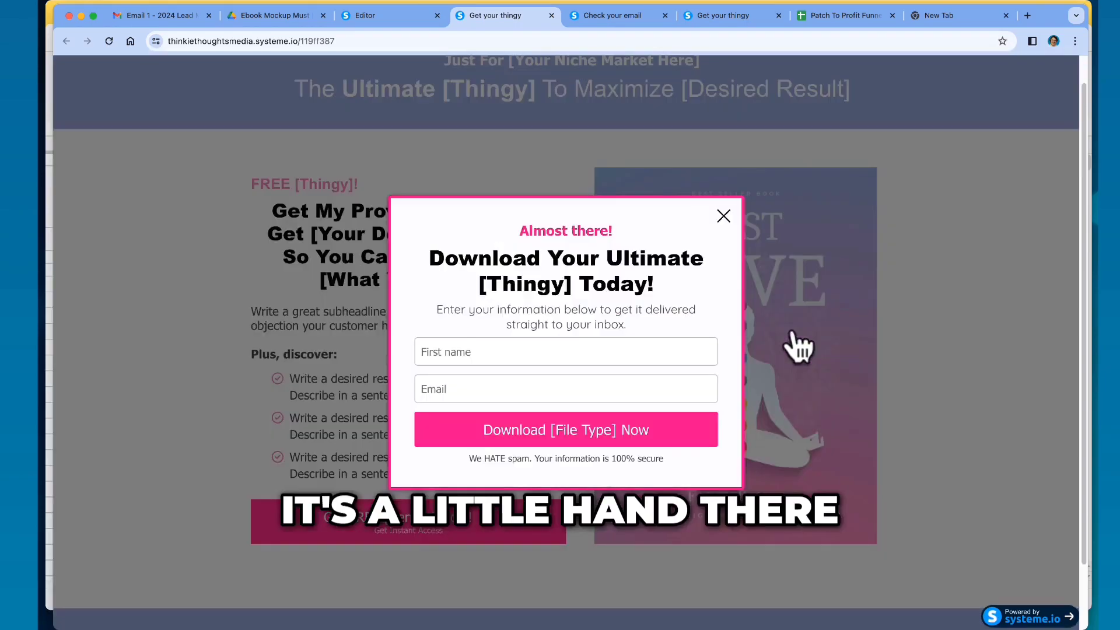
left_click(724, 217)
left_click(767, 315)
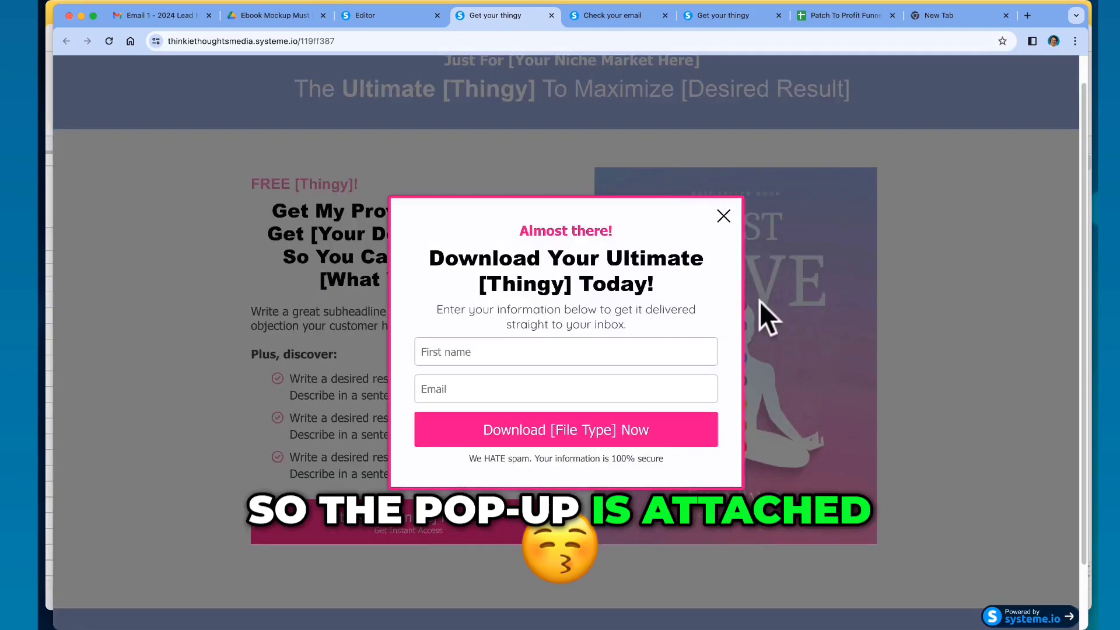
left_click(723, 217)
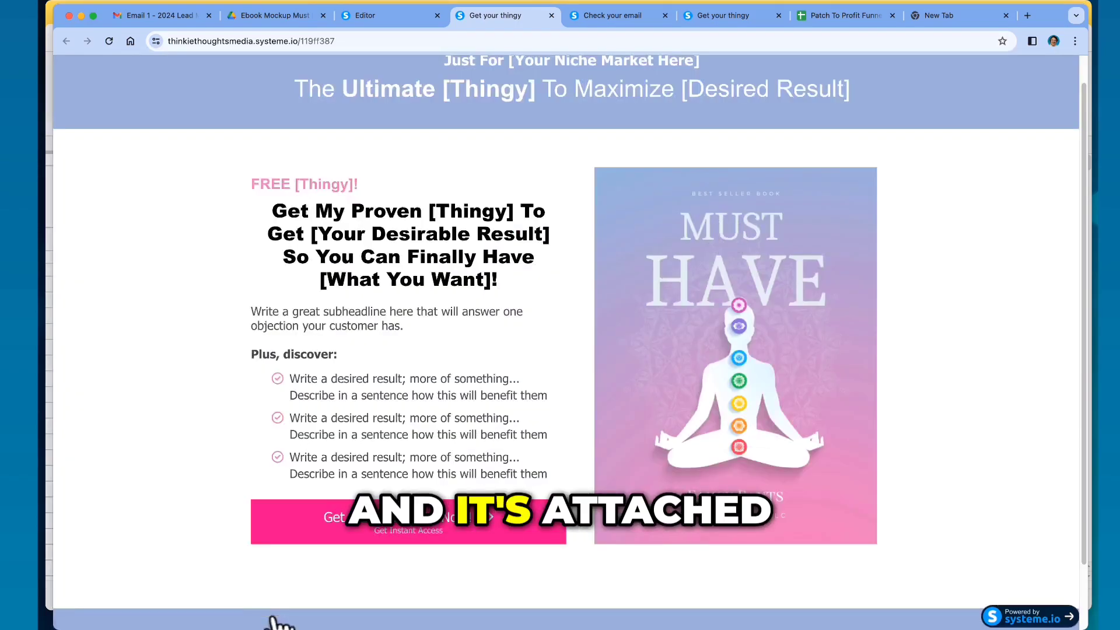
left_click(391, 528)
- Return to the page editor and open the settings of Popup №1 at its rounded corner options
left_click(385, 15)
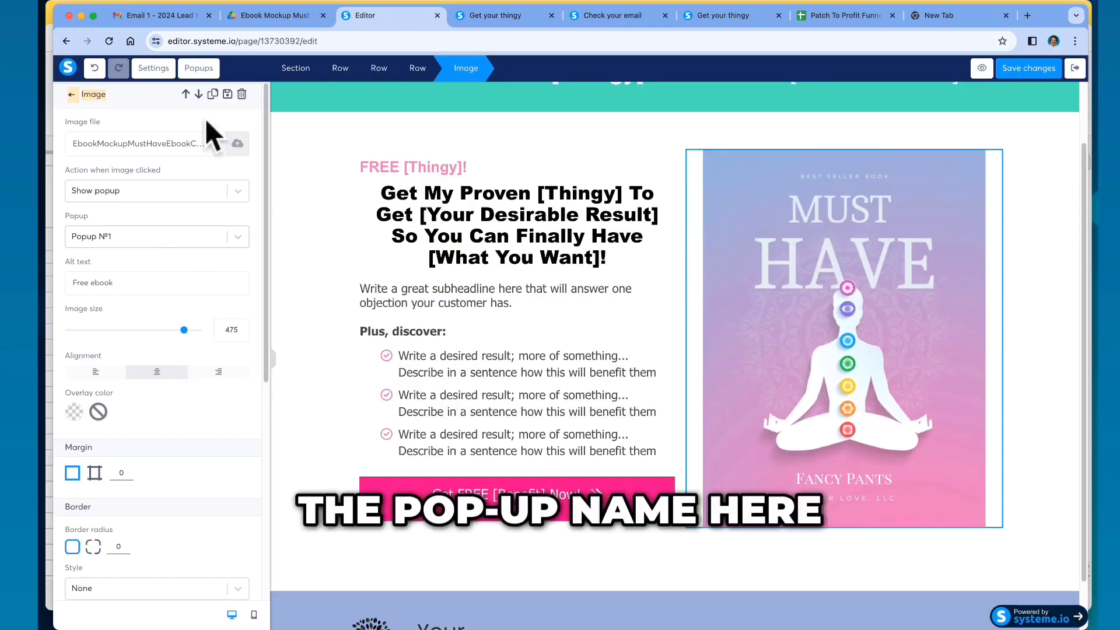
left_click(199, 69)
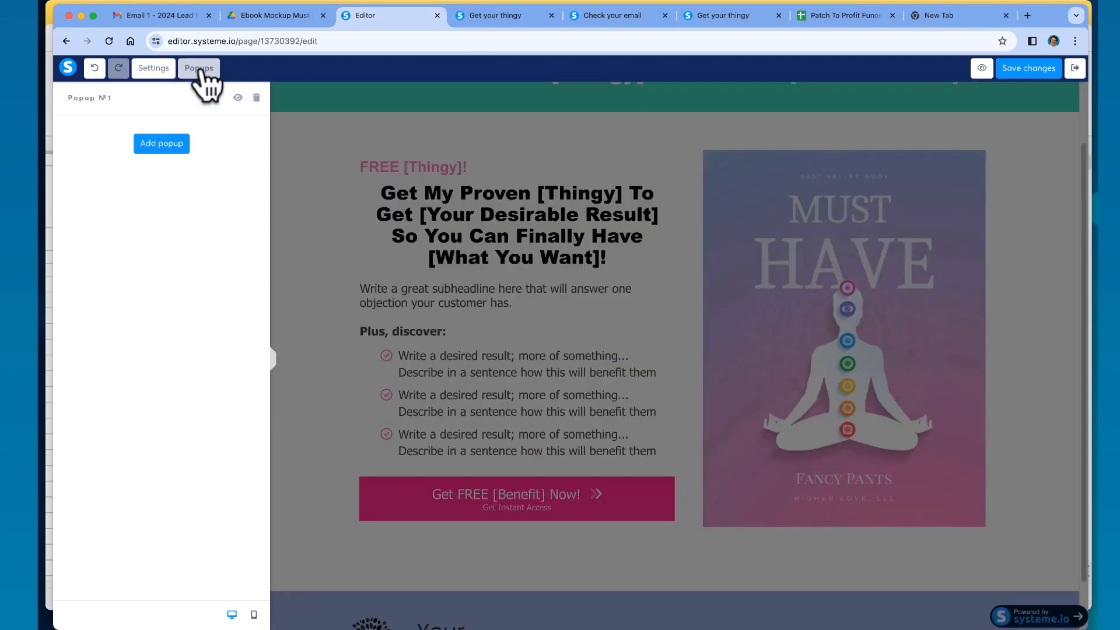
left_click(237, 97)
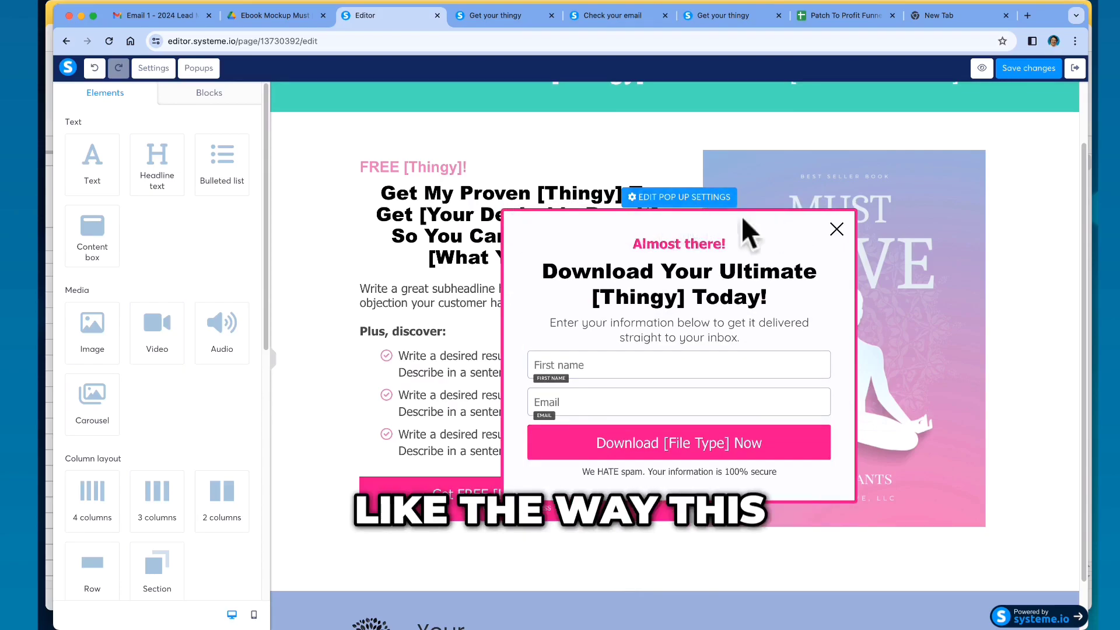
left_click(676, 197)
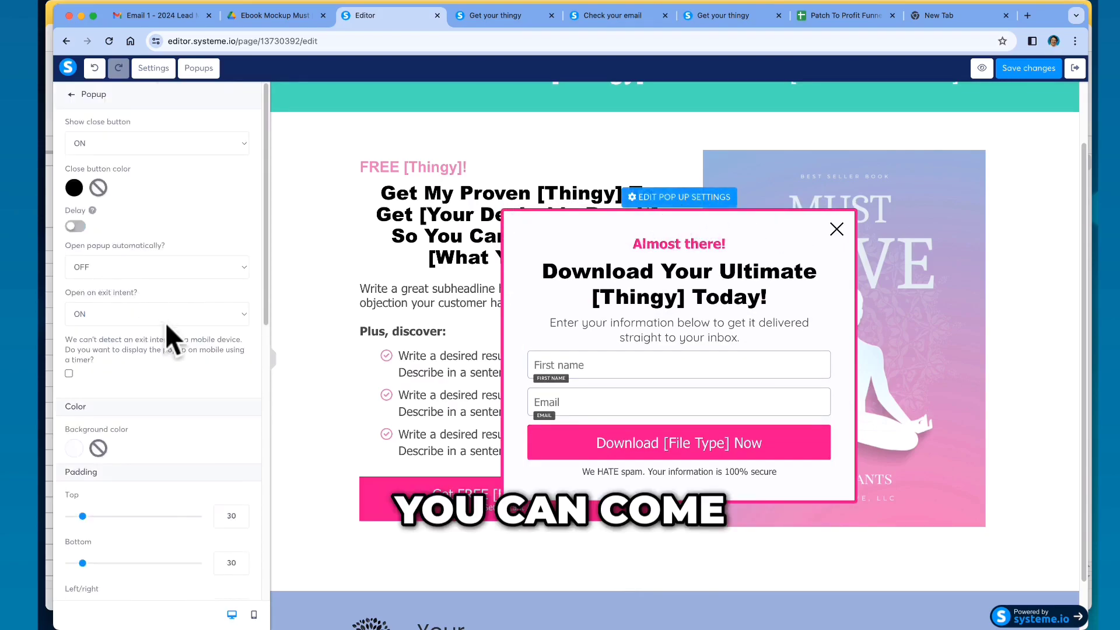
scroll(169, 328, "down", 6)
scroll(177, 334, "down", 4)
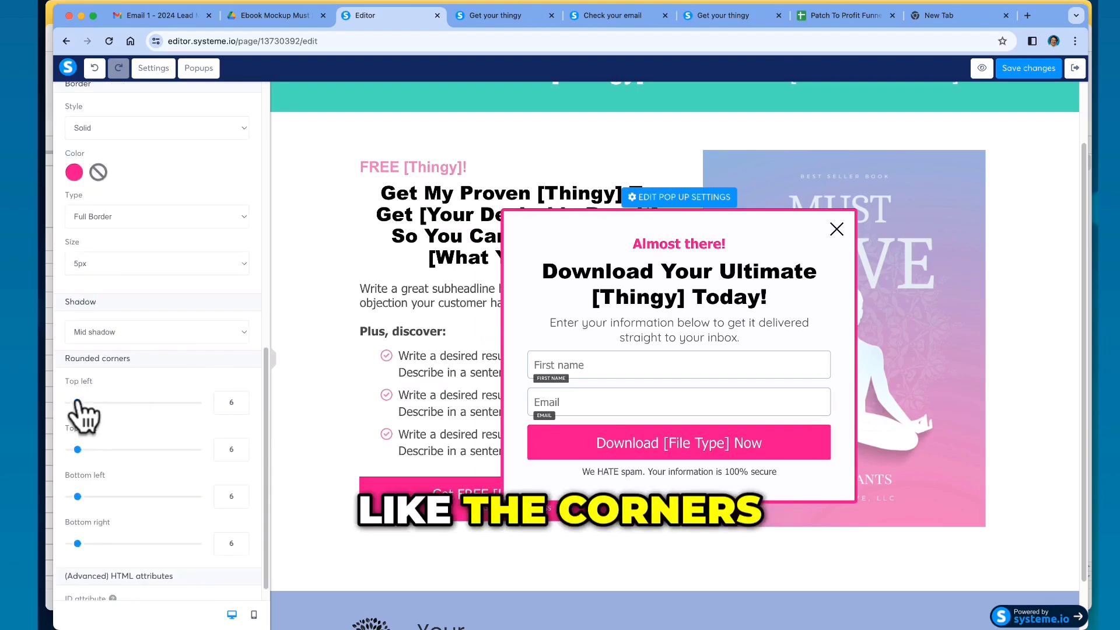
- Try rounding the popup's corners to 59 top left, 58 top right, 42 bottom left and 45 bottom right
left_click_drag(77, 403, 145, 403)
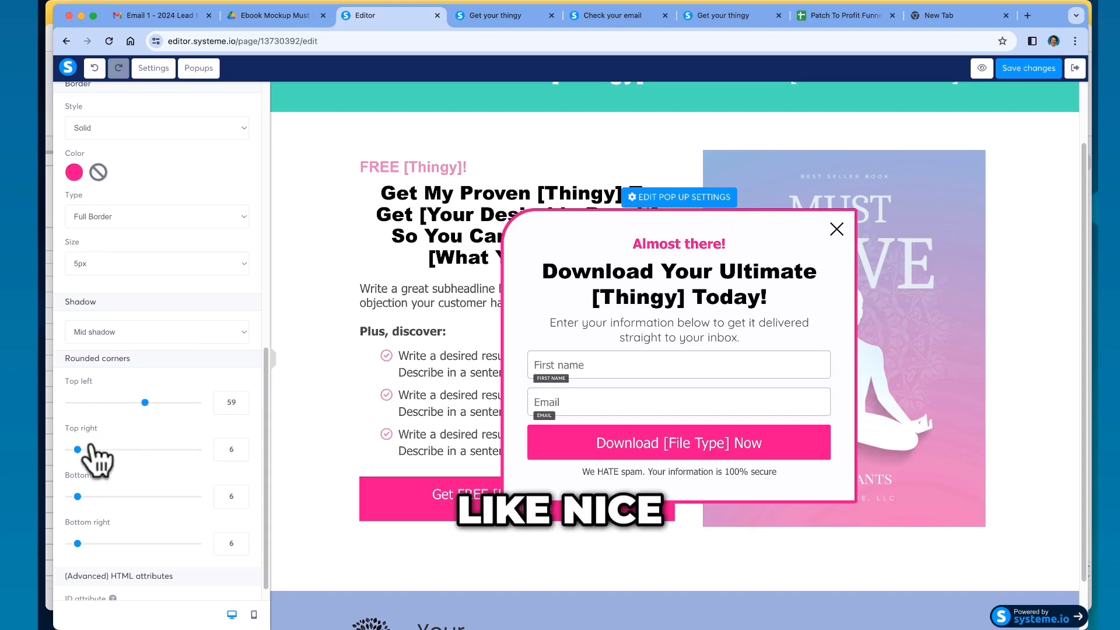
left_click_drag(76, 449, 144, 449)
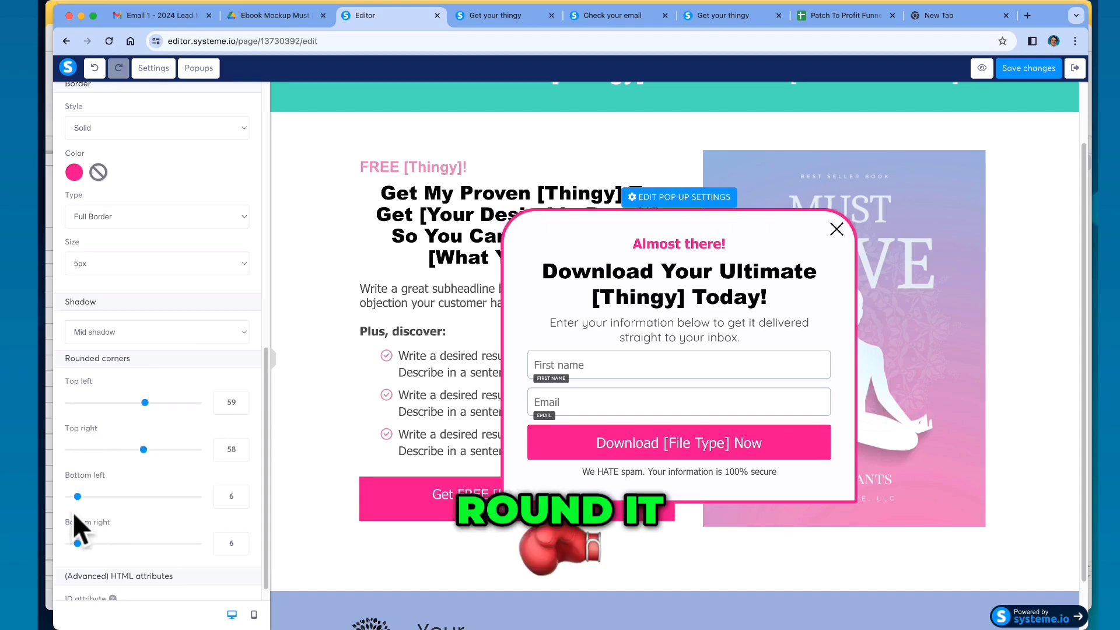
left_click_drag(78, 497, 115, 497)
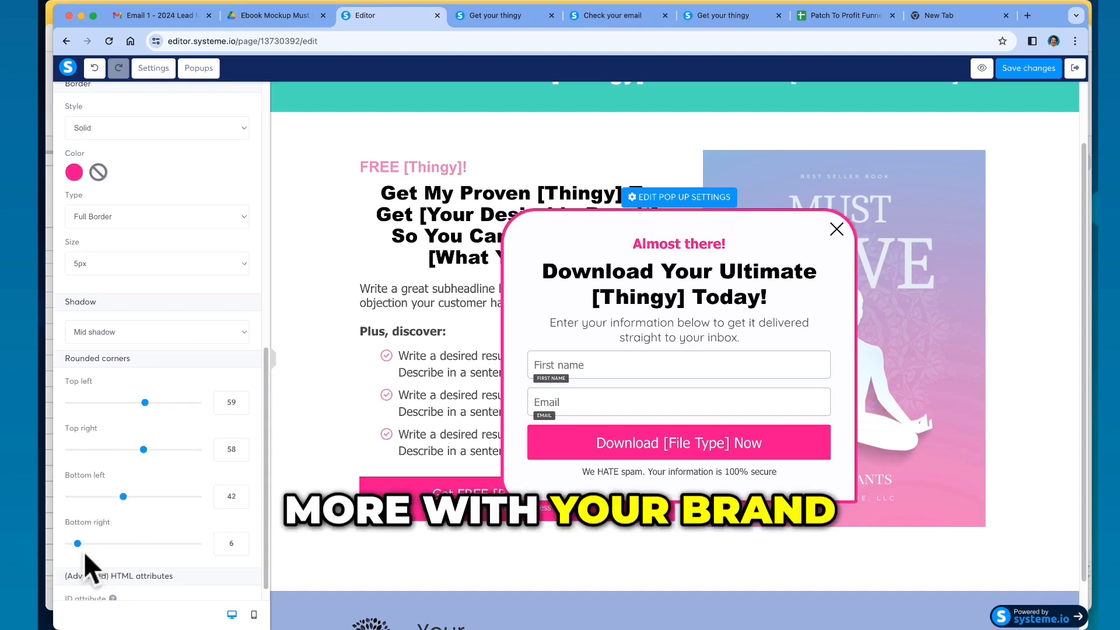
left_click_drag(77, 543, 127, 543)
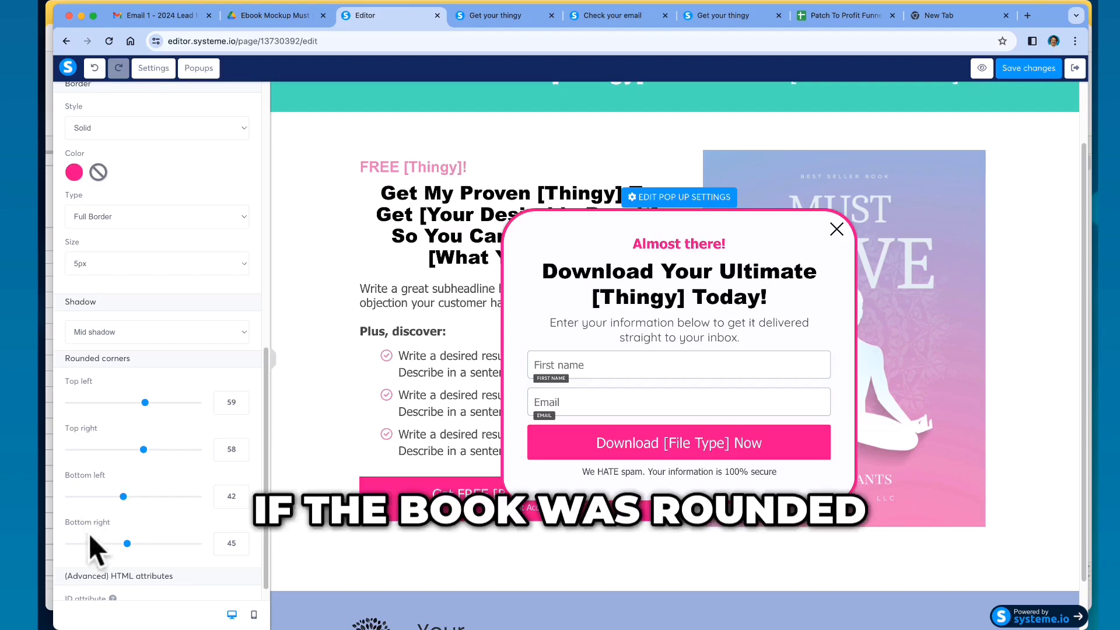
- Set all four of the popup's corner radii to 0 and close the popup and the popup list
left_click_drag(128, 543, 73, 545)
left_click_drag(123, 497, 47, 513)
left_click_drag(143, 450, 51, 452)
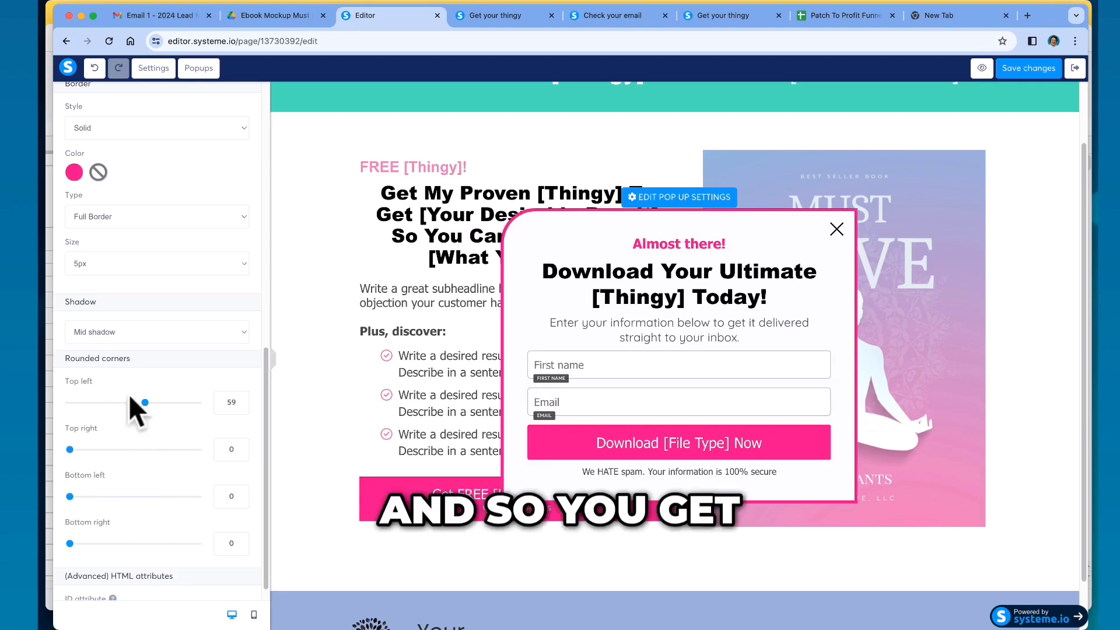
left_click_drag(147, 402, 55, 412)
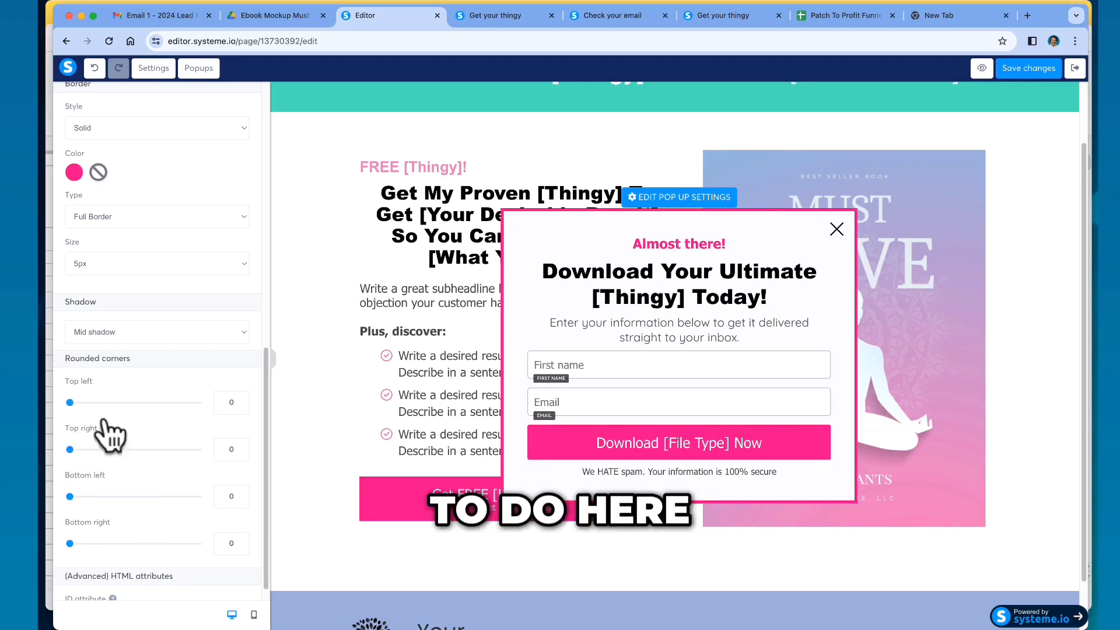
left_click(838, 228)
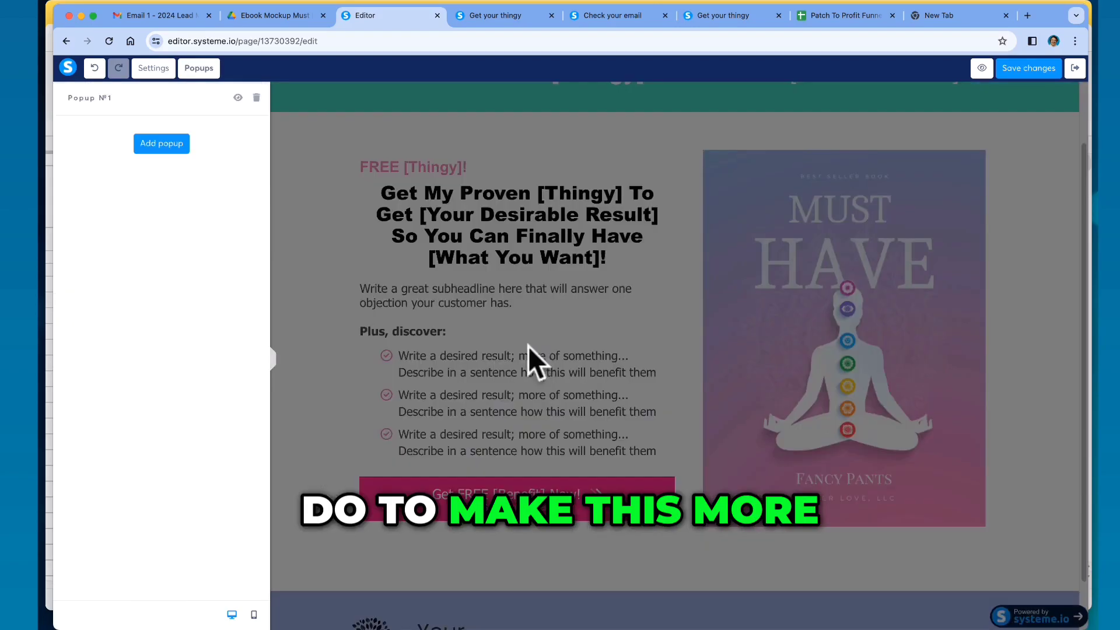
left_click(196, 69)
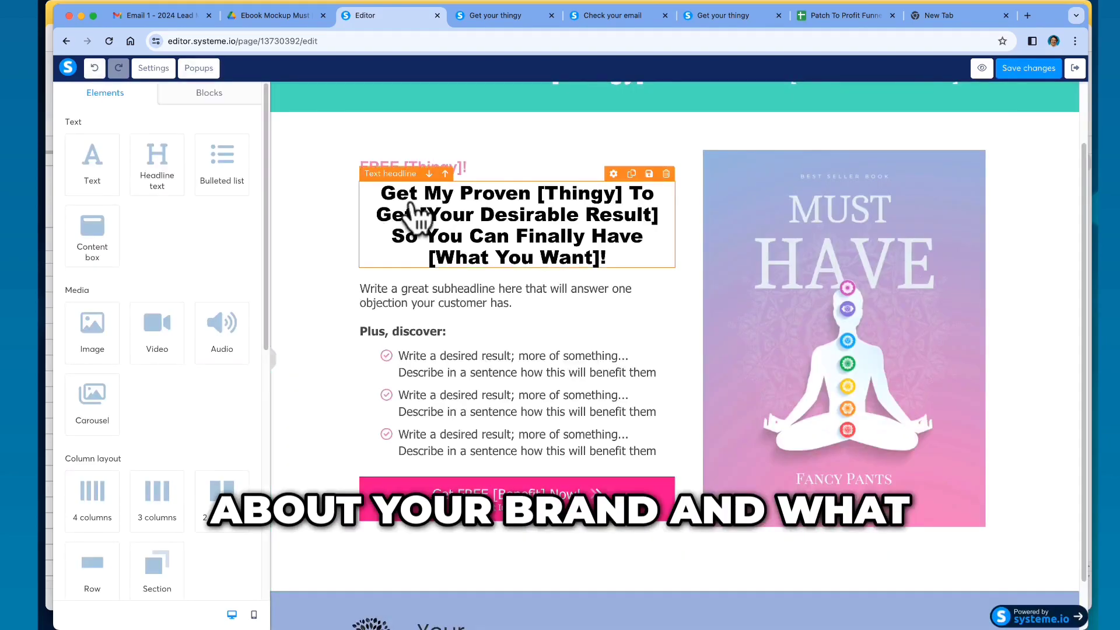
- Open the settings of the "Get FREE [Benefit] Now!" button and keep Show popup as its click action
scroll(309, 415, "down", 1)
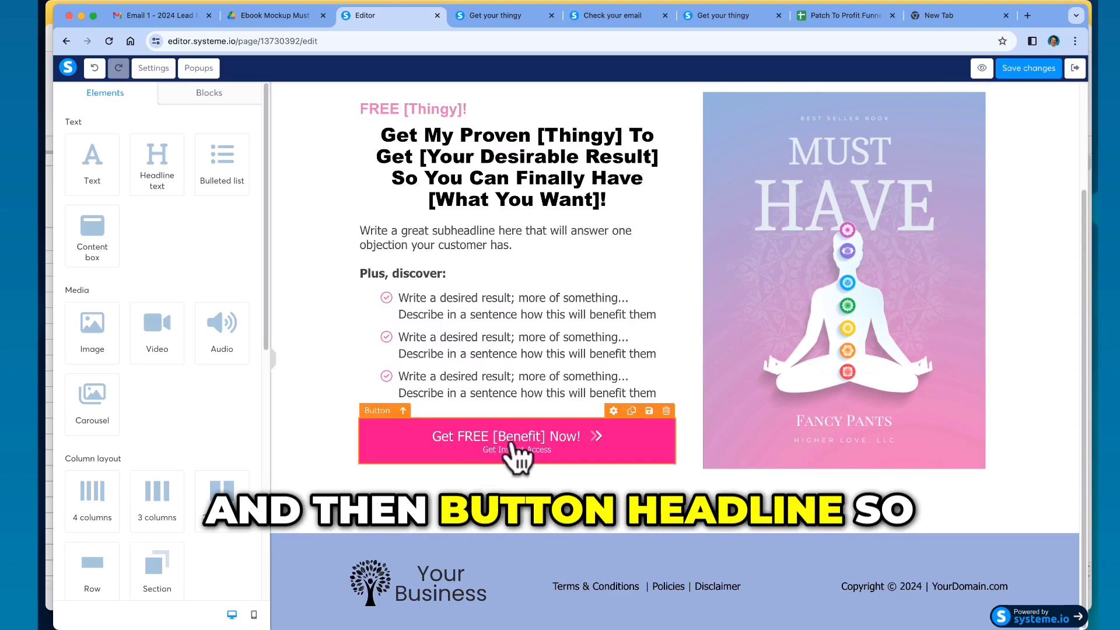
left_click(393, 442)
left_click(381, 435)
left_click(376, 423)
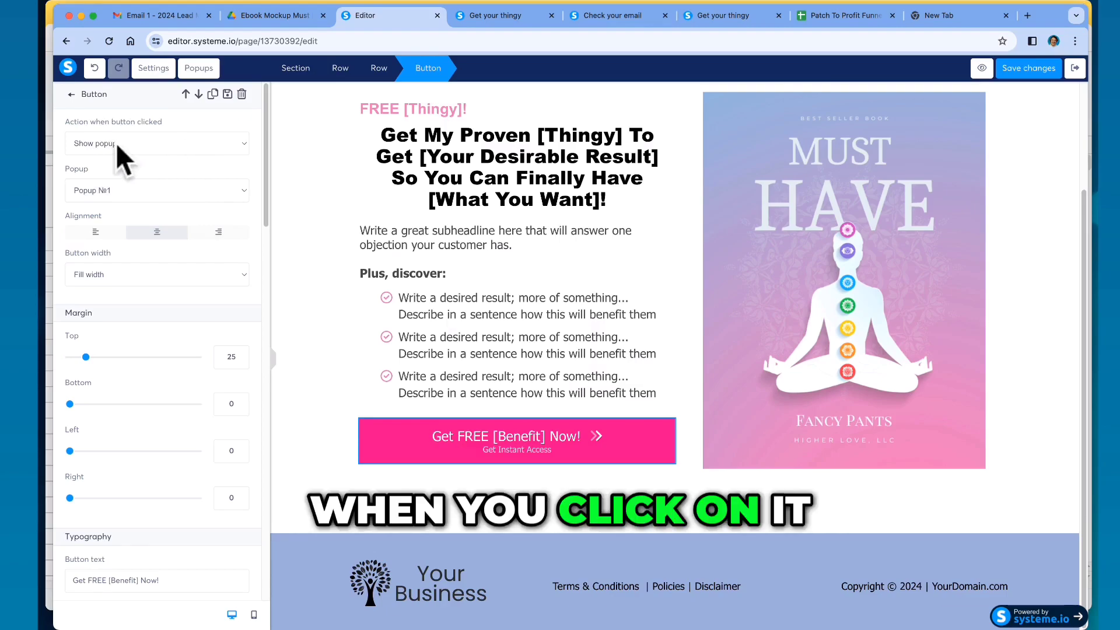
left_click(233, 141)
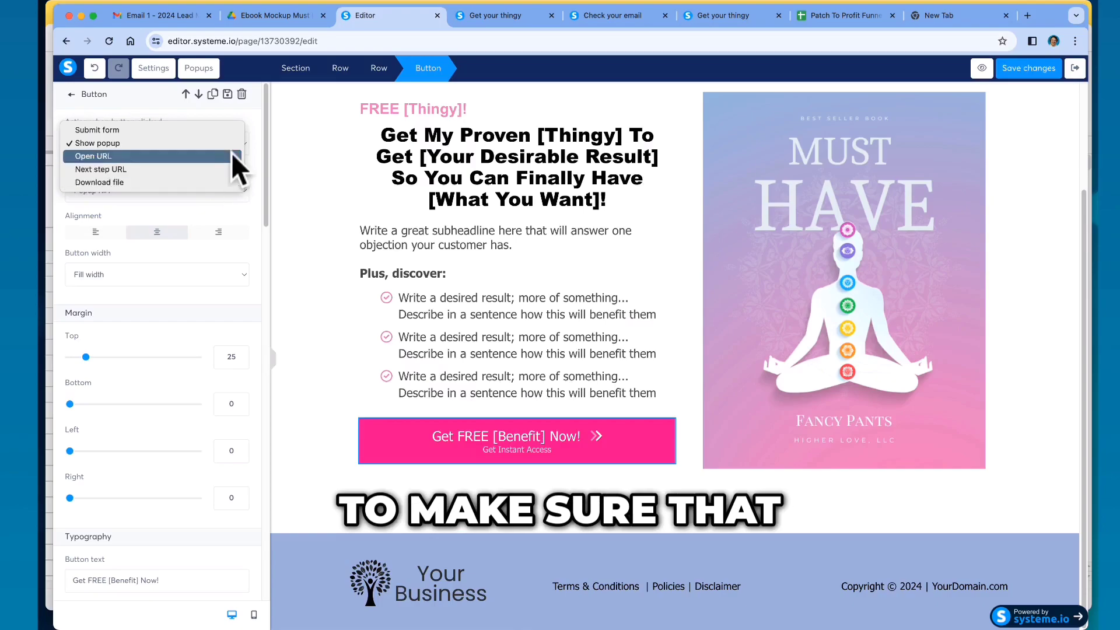
left_click(233, 146)
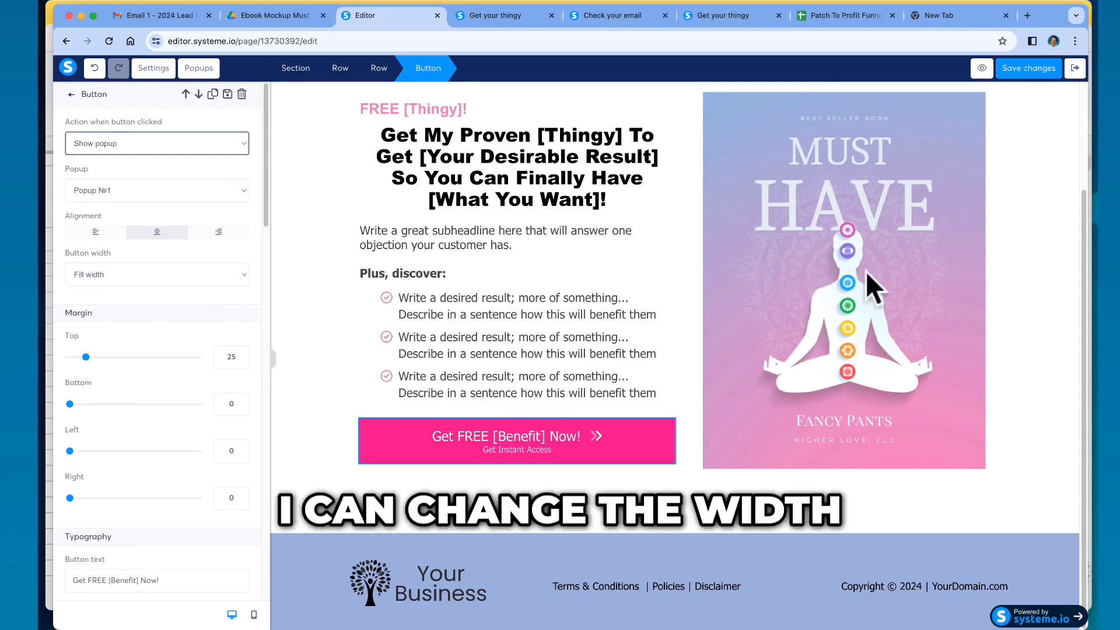
- Try the Fluid width on the call-to-action button, and return it to Fill width
left_click(239, 274)
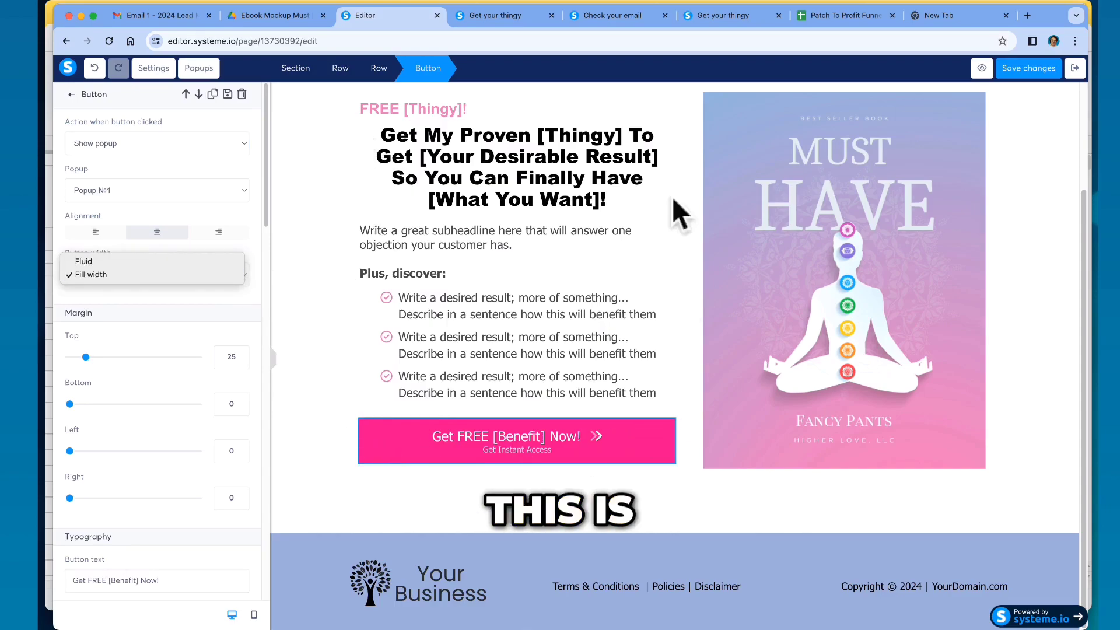
left_click(93, 260)
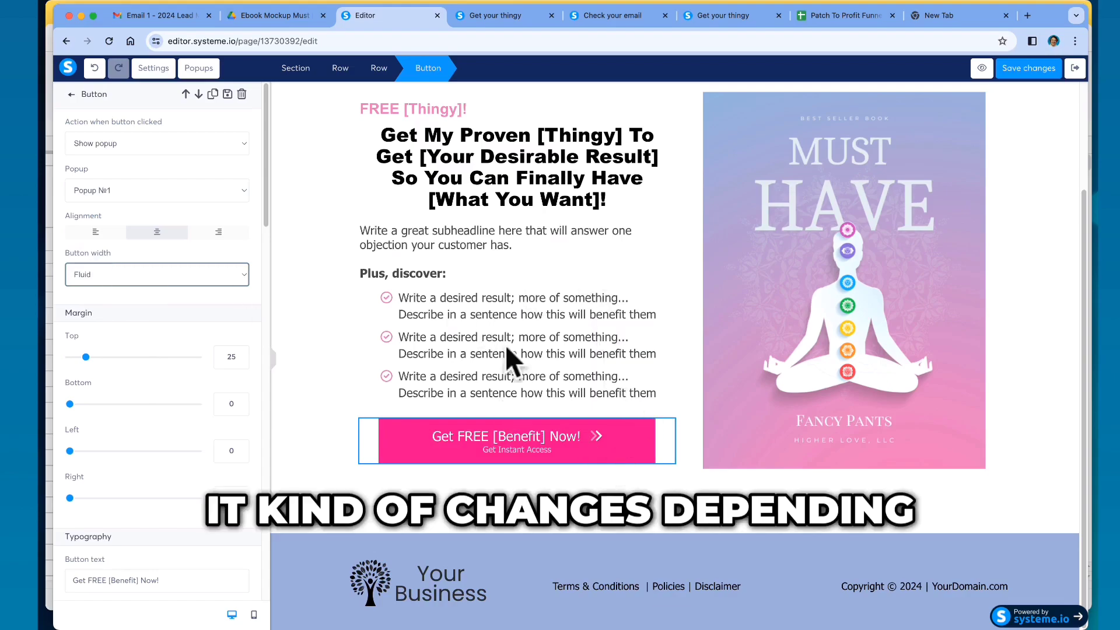
left_click(236, 274)
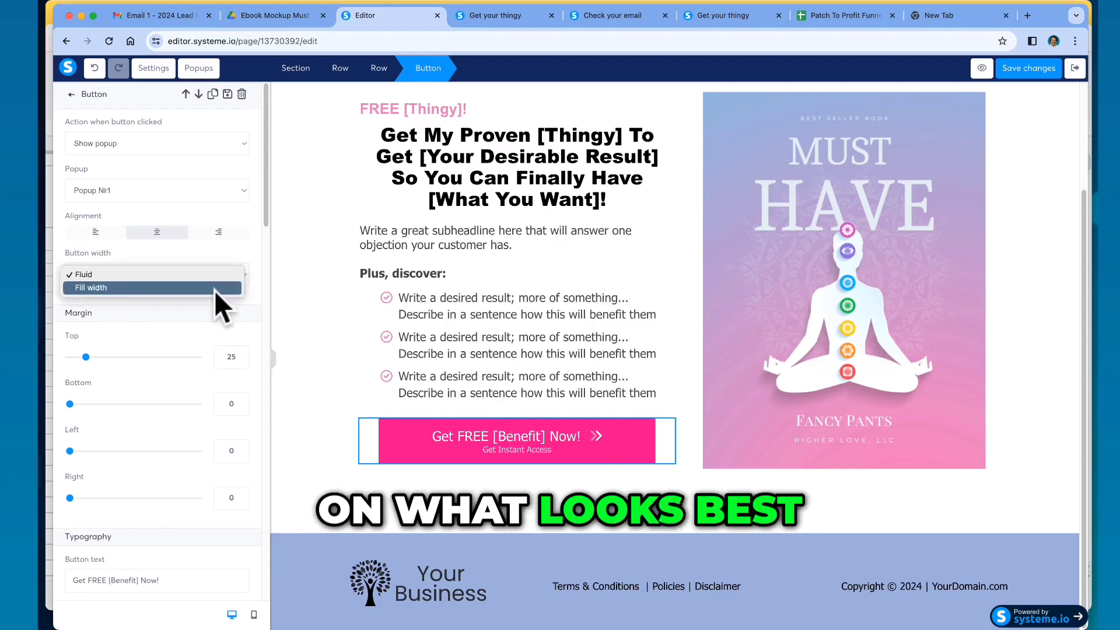
left_click(215, 290)
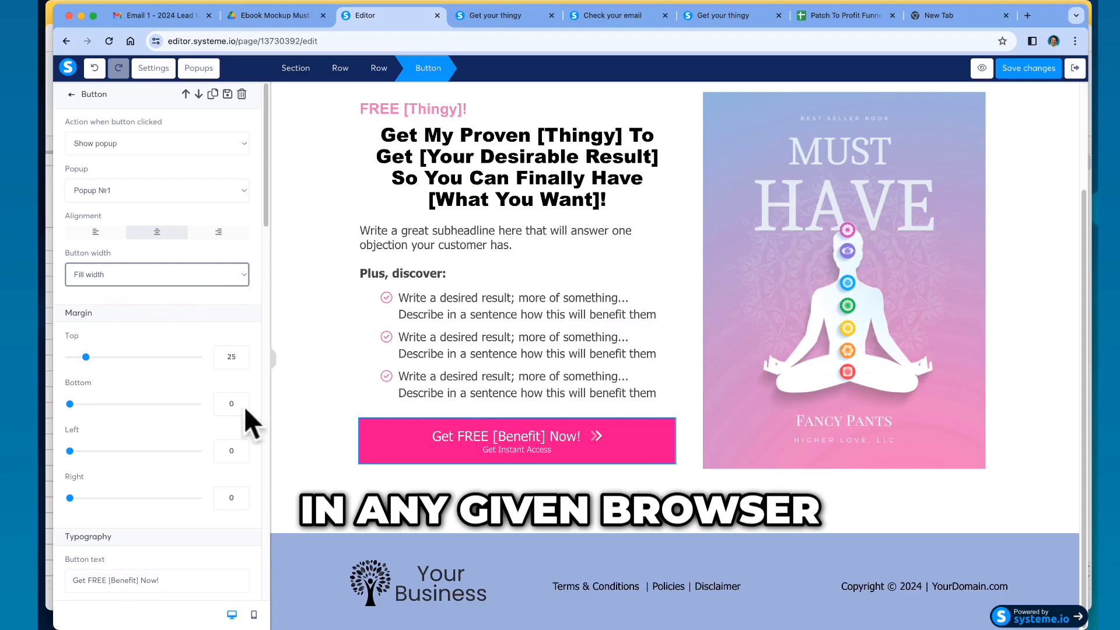
- Examine the call-to-action button's margin and typography settings
scroll(171, 396, "down", 1)
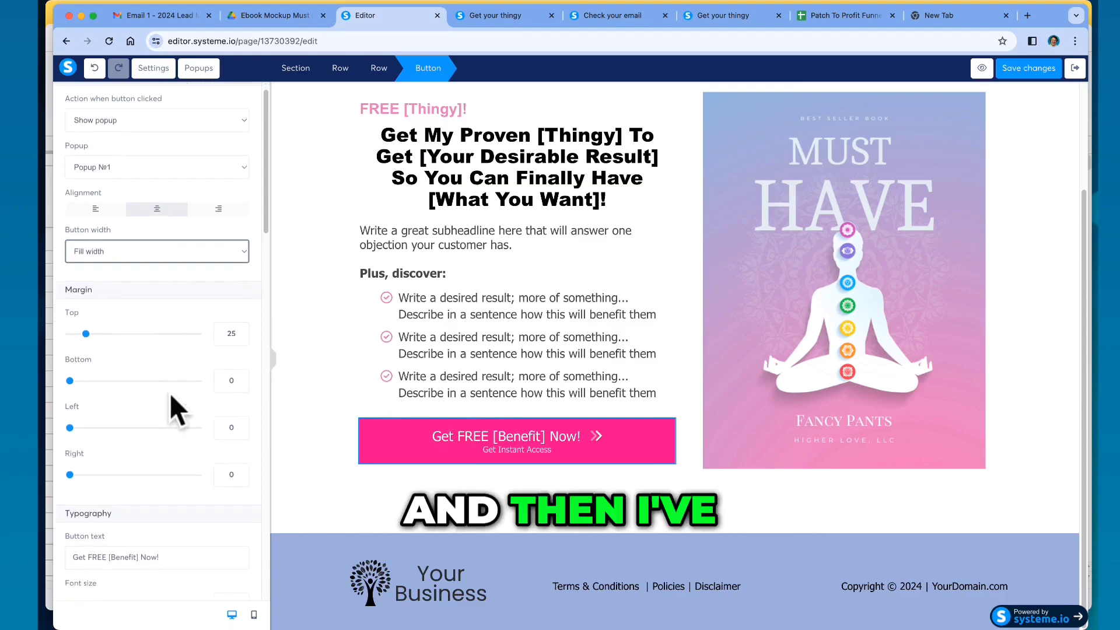
scroll(170, 393, "down", 2)
scroll(206, 404, "down", 3)
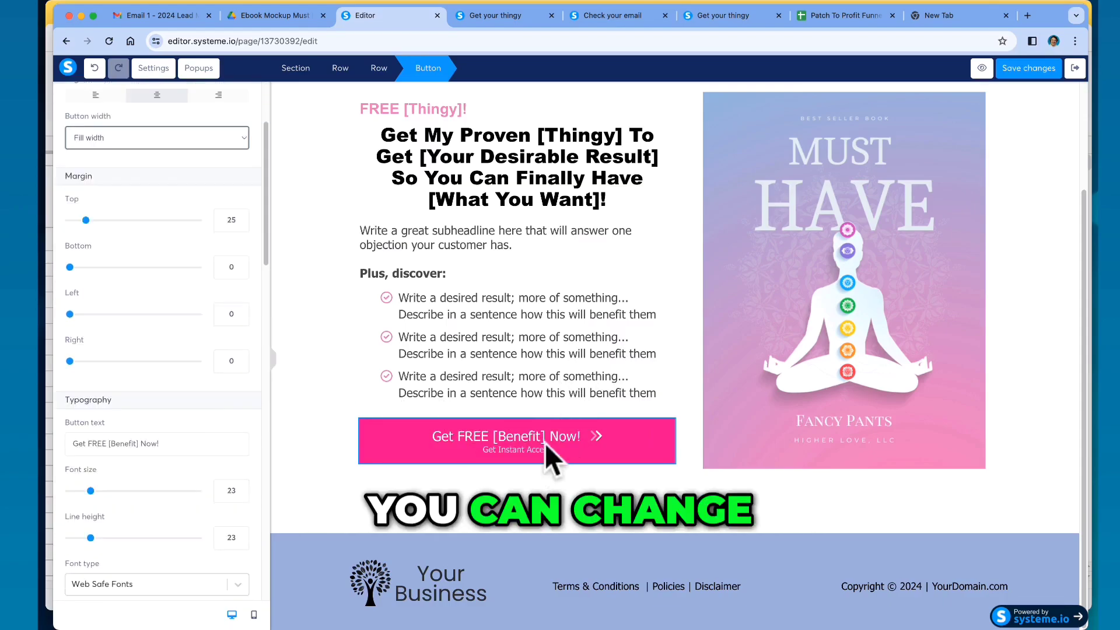